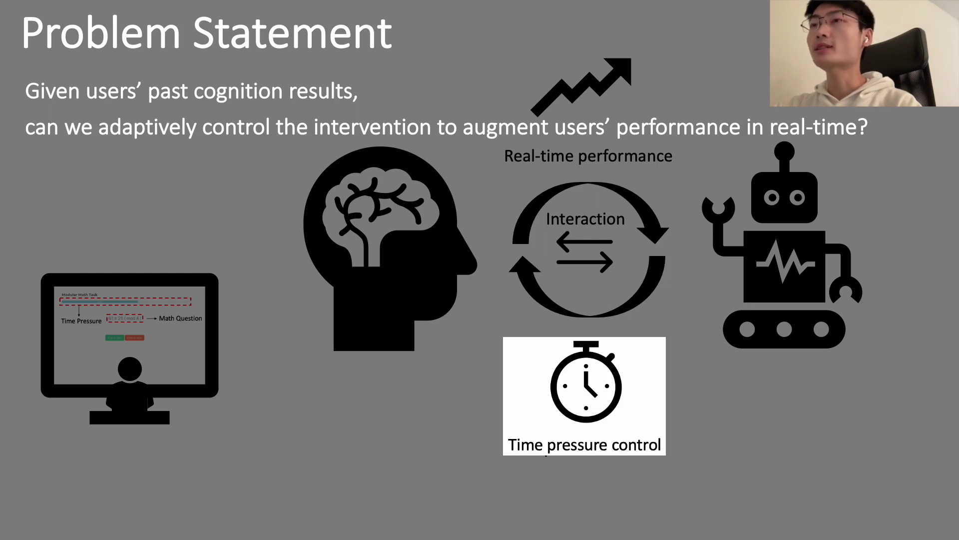
Show the Design Challenges slide and move the emphasis across DATA, ITERATION and COLD START
{"action": "key", "text": "Right"}
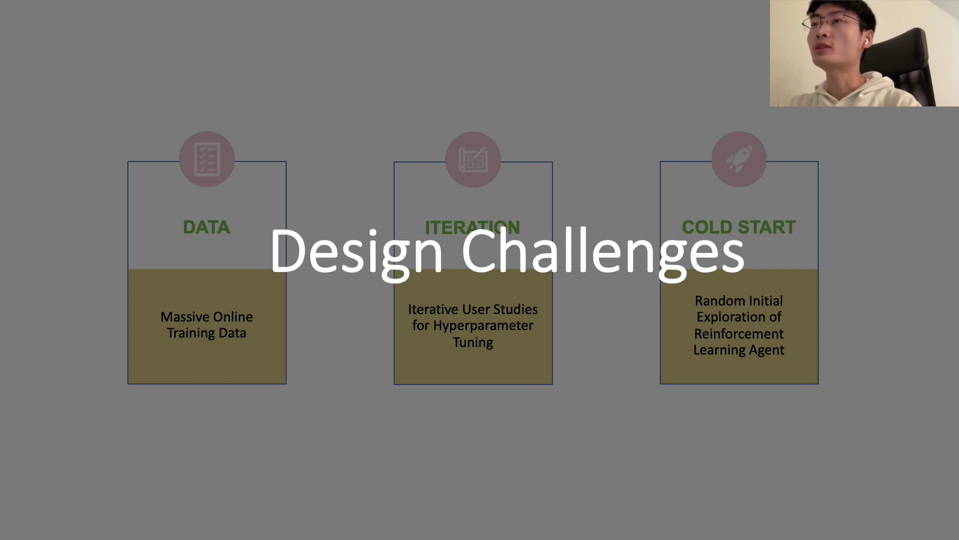
{"action": "key", "text": "Right"}
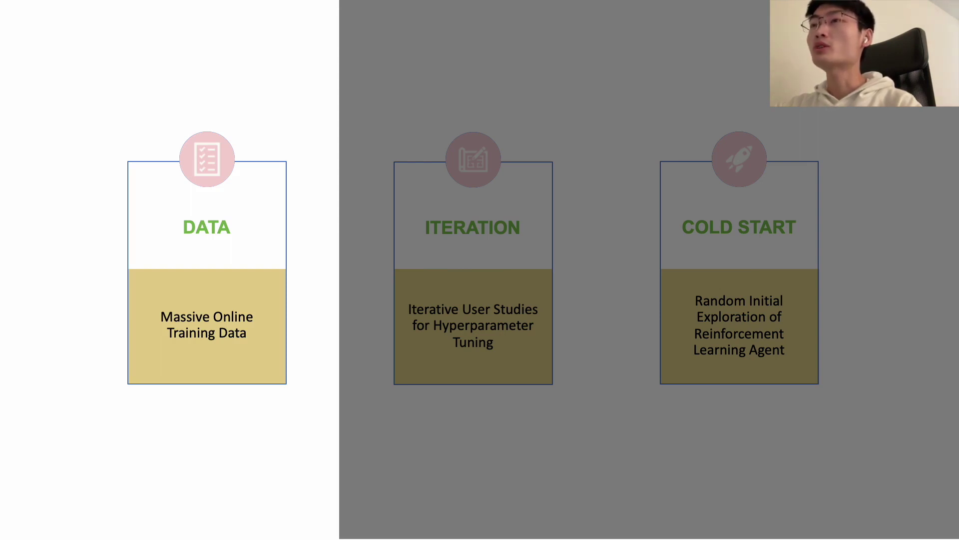
{"action": "key", "text": "Right"}
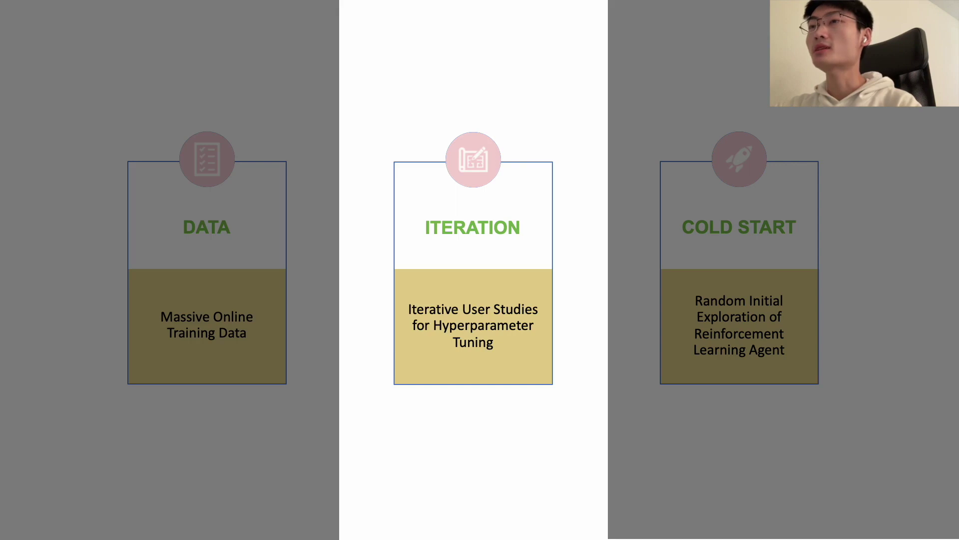
{"action": "key", "text": "Right"}
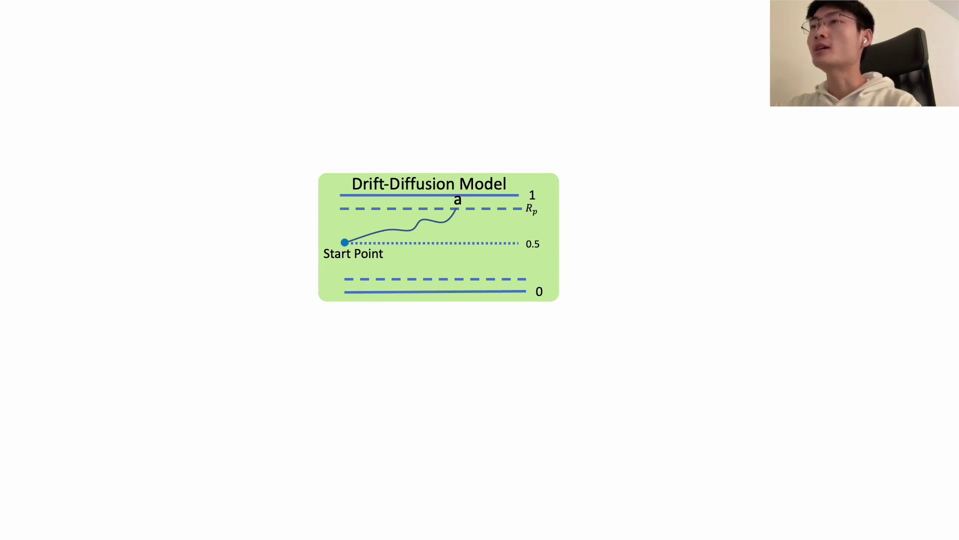
Play the animation that drops a dashed line from point a to R_t
{"action": "key", "text": "Right"}
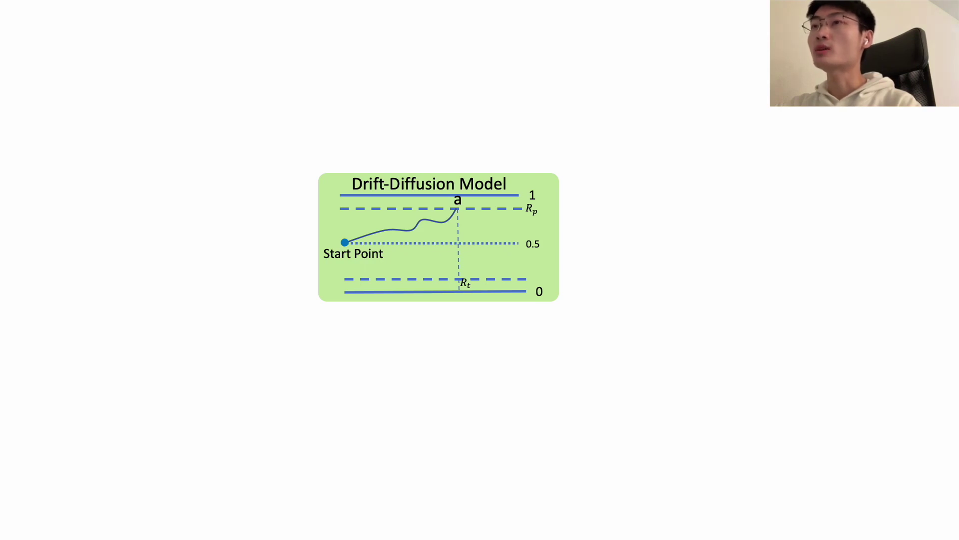
Reveal the four double arrows along the path, then the dashed line from b to R_rl
{"action": "key", "text": "Right"}
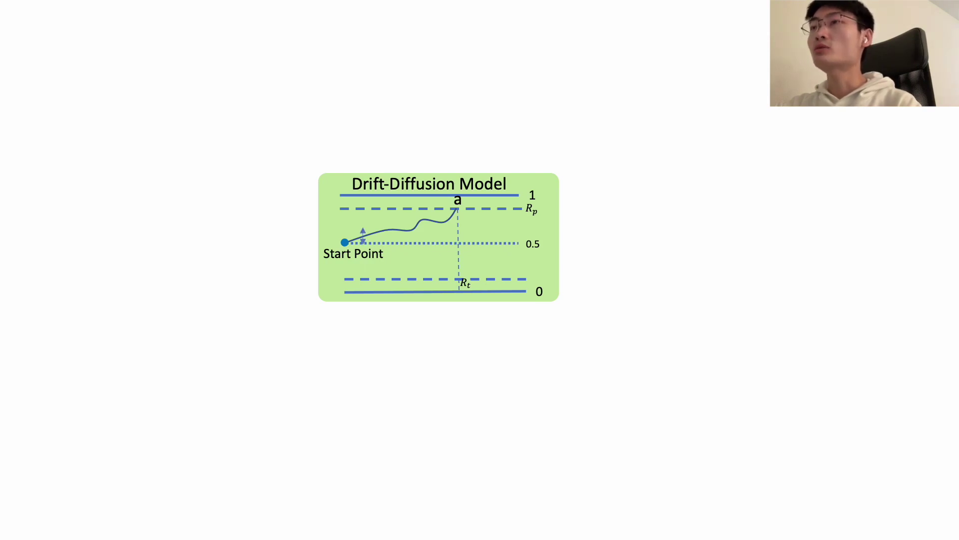
{"action": "key", "text": "Right"}
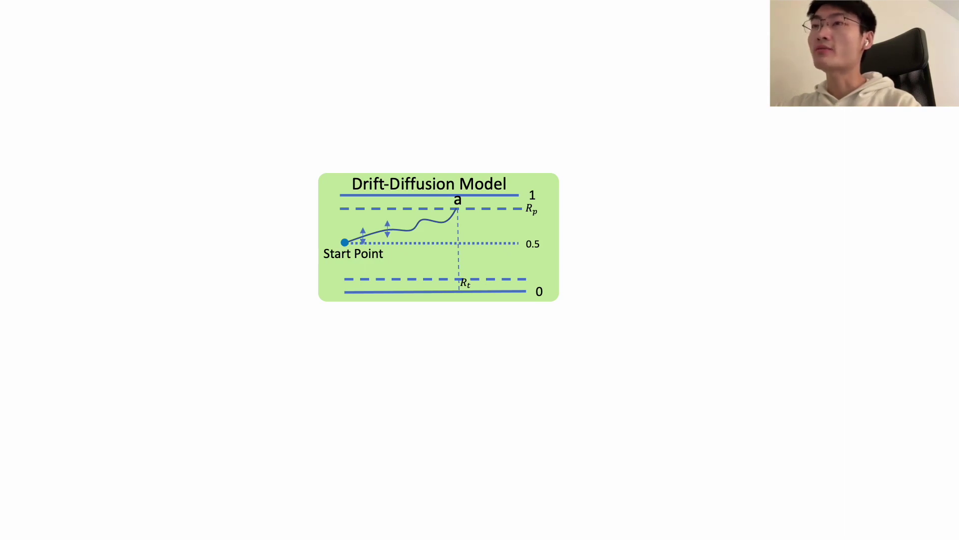
{"action": "key", "text": "Right"}
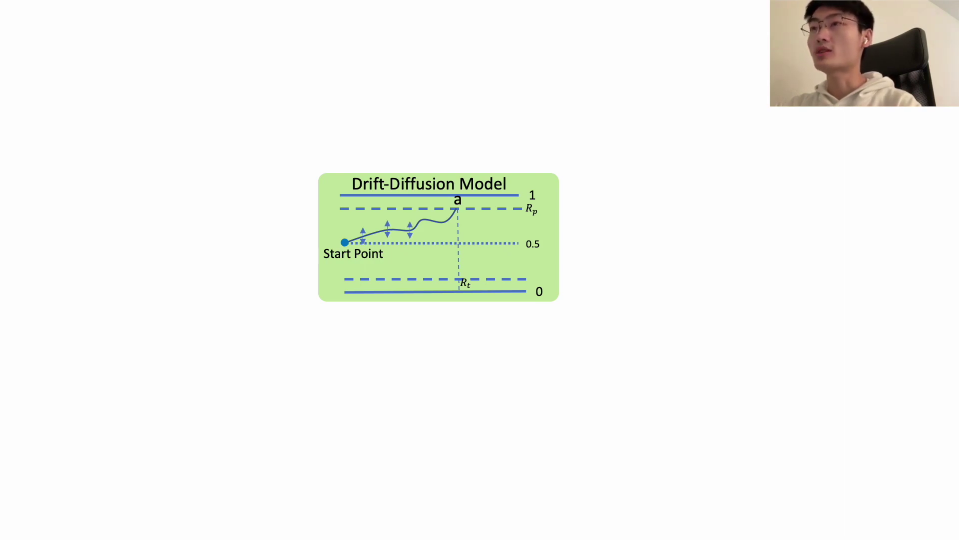
{"action": "key", "text": "Right"}
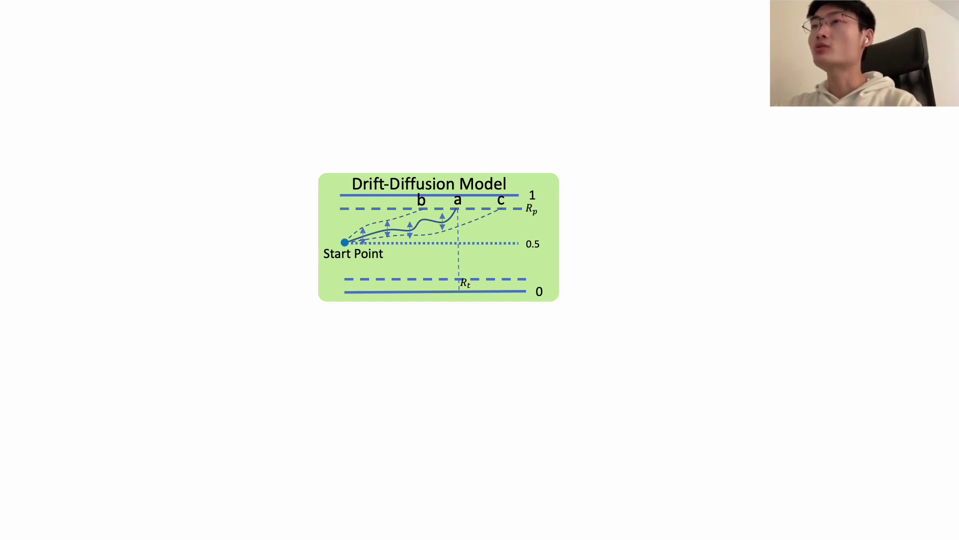
{"action": "key", "text": "Right"}
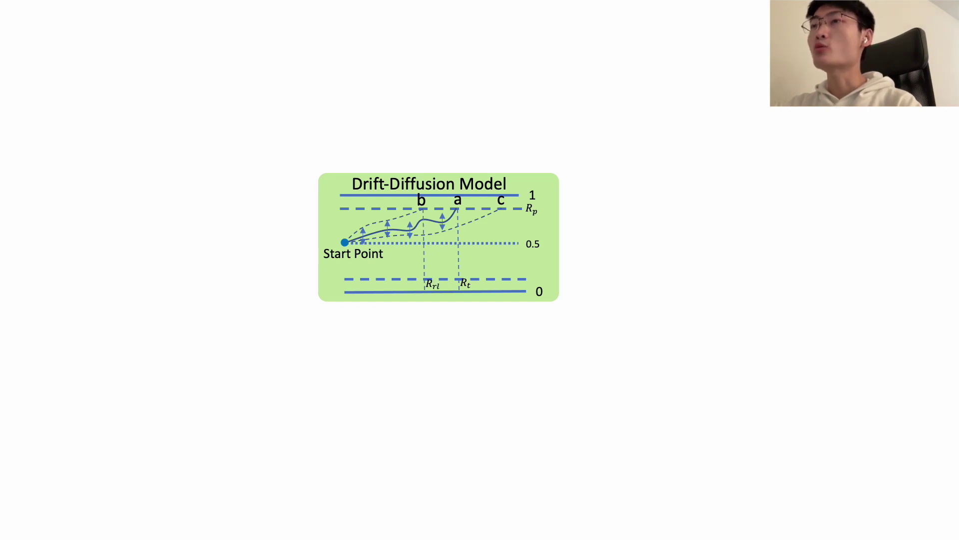